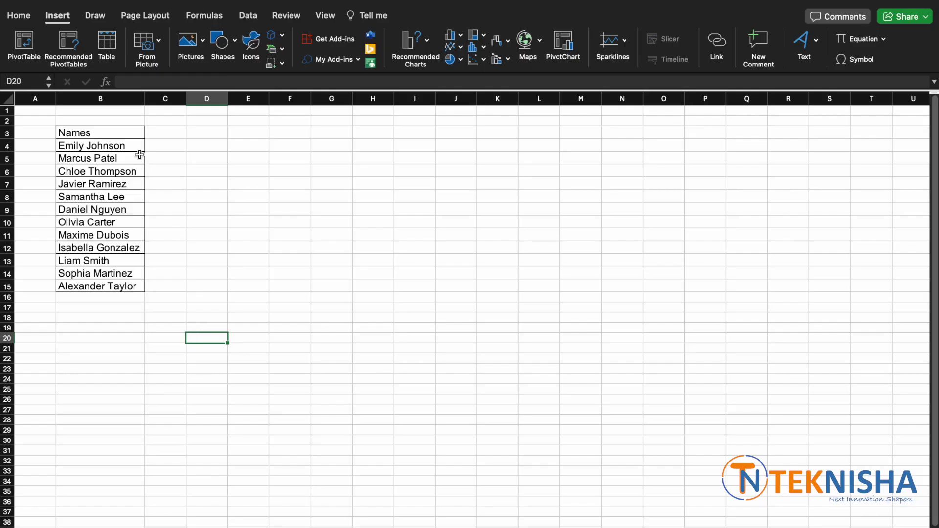
Select the names in B4:B14, insert an Organization Chart SmartArt, and enlarge it toward the upper left.
left_click_drag(138, 147, 141, 286)
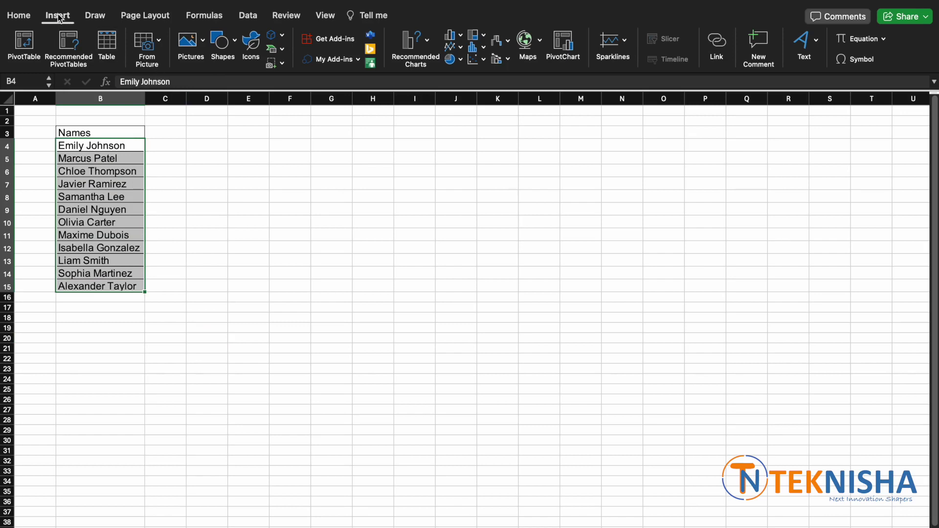
left_click(282, 50)
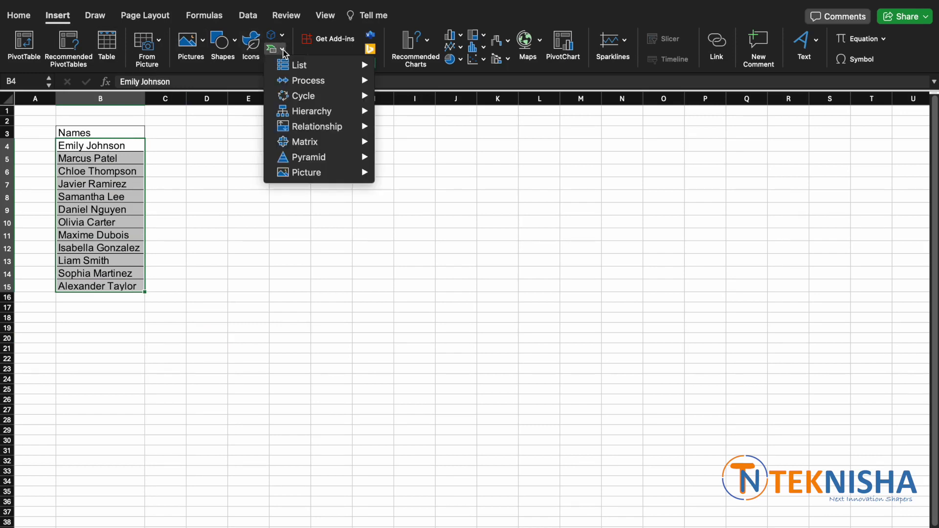
mouse_move(355, 117)
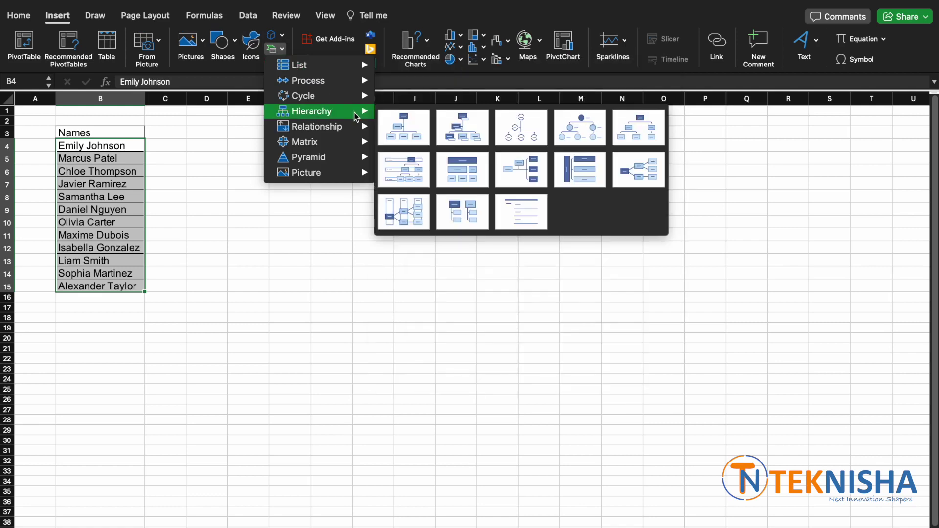
left_click(423, 133)
left_click_drag(355, 246, 228, 119)
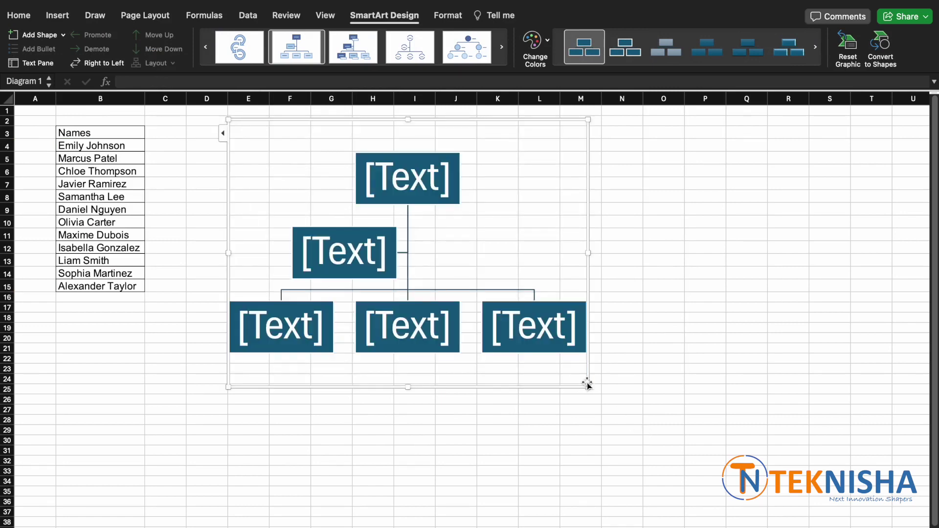
Stretch the org chart's lower-right corner outward, then select the names in B4:B15.
left_click_drag(587, 386, 790, 508)
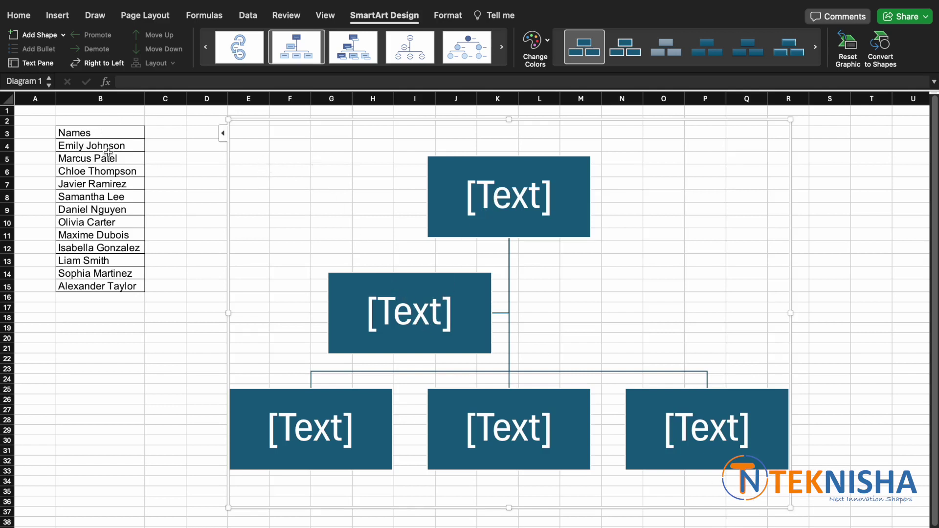
left_click_drag(107, 146, 97, 286)
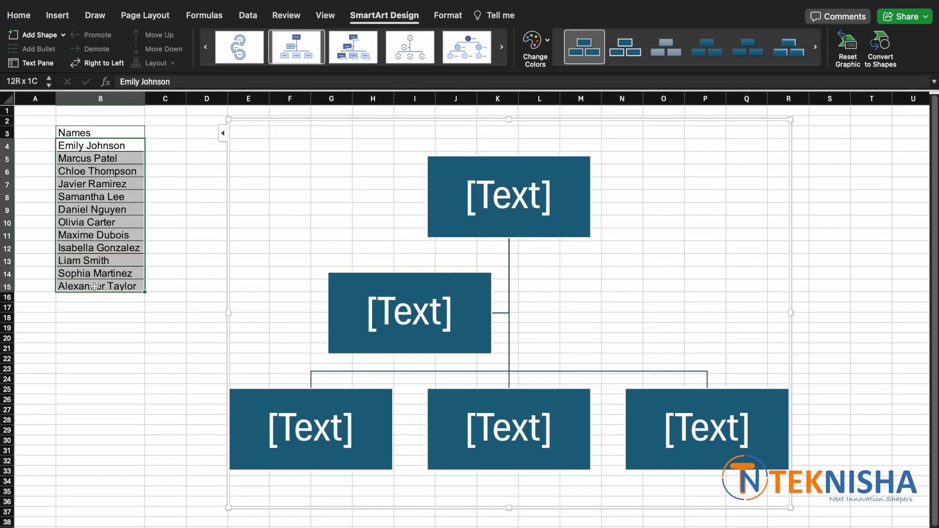
Copy the names B4:B15 into the SmartArt Text pane, replacing the placeholder bullets.
key("super+c")
left_click(331, 184)
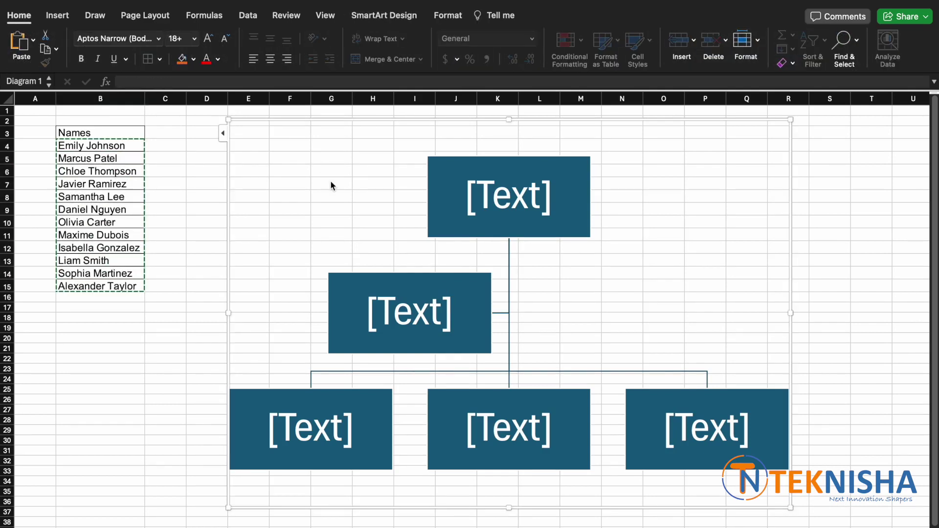
left_click(223, 133)
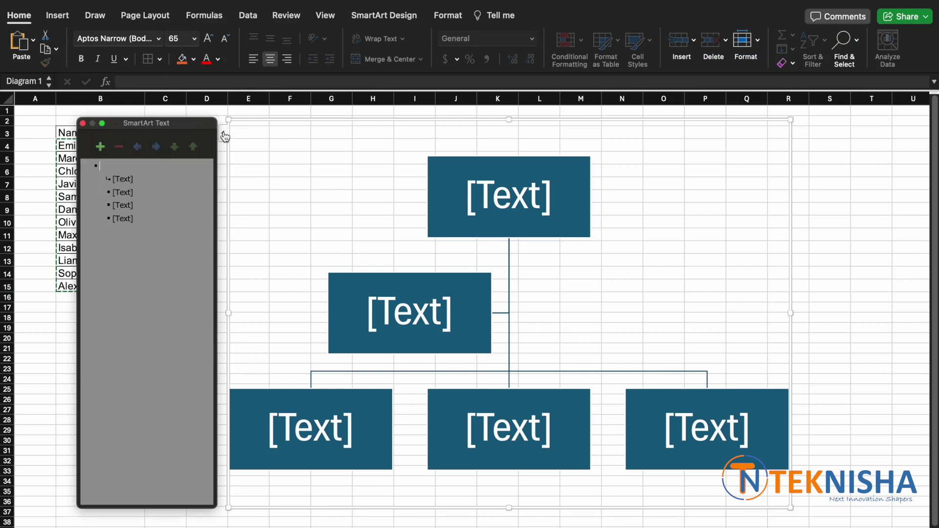
left_click(138, 219)
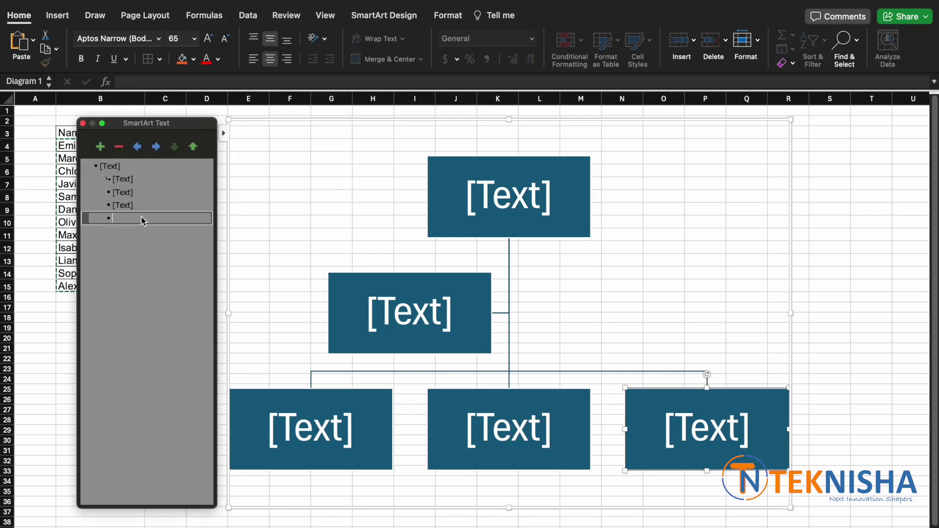
key("BackSpace")
key("BackSpace")
key("BackSpace")
key("BackSpace")
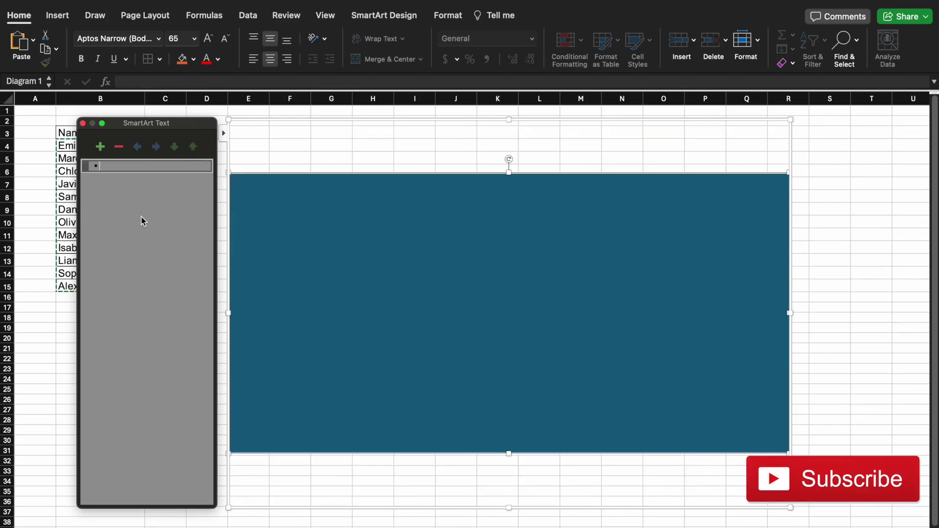
key("super+v")
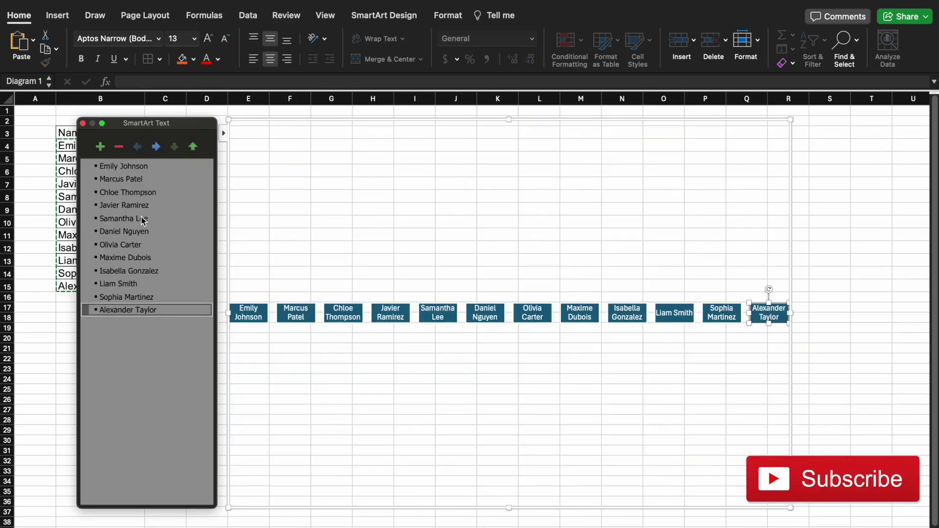
left_click(139, 166)
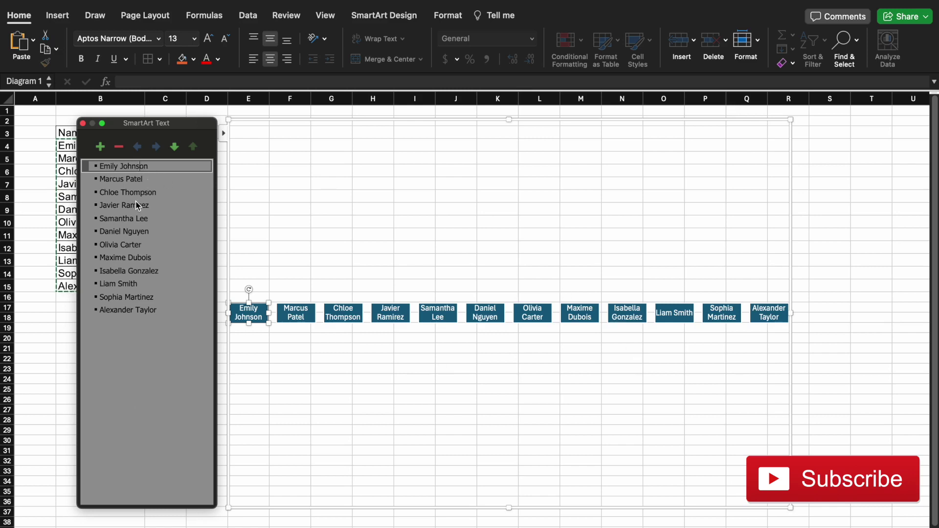
left_click(100, 180)
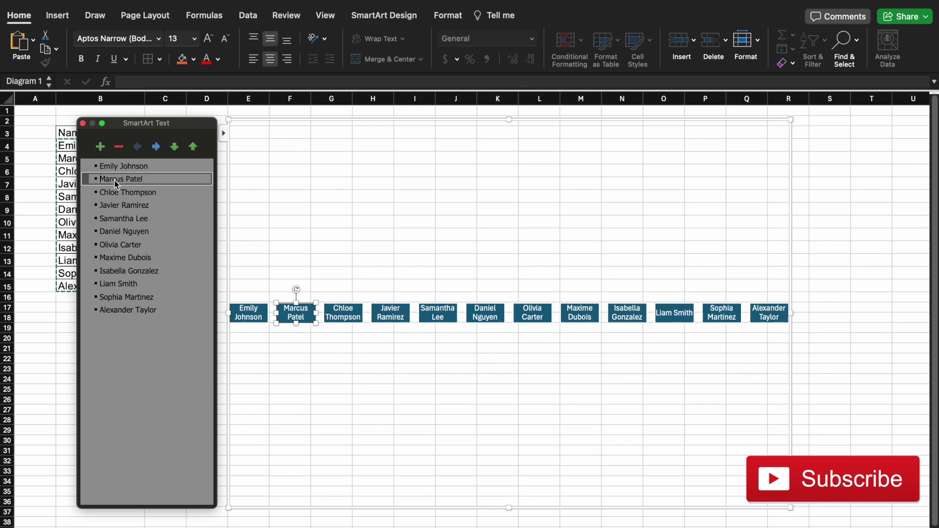
Demote the second through twelfth names so all eleven report to the first name.
left_click(156, 150)
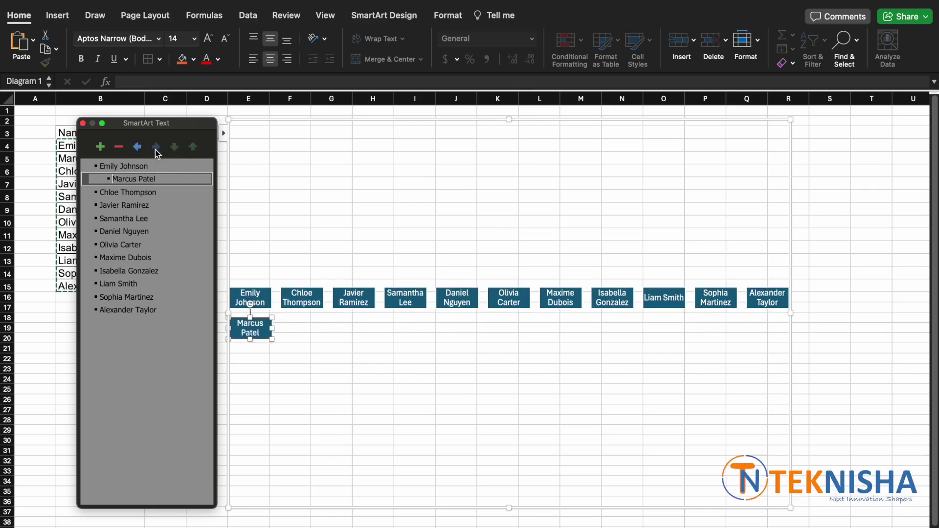
left_click(101, 193)
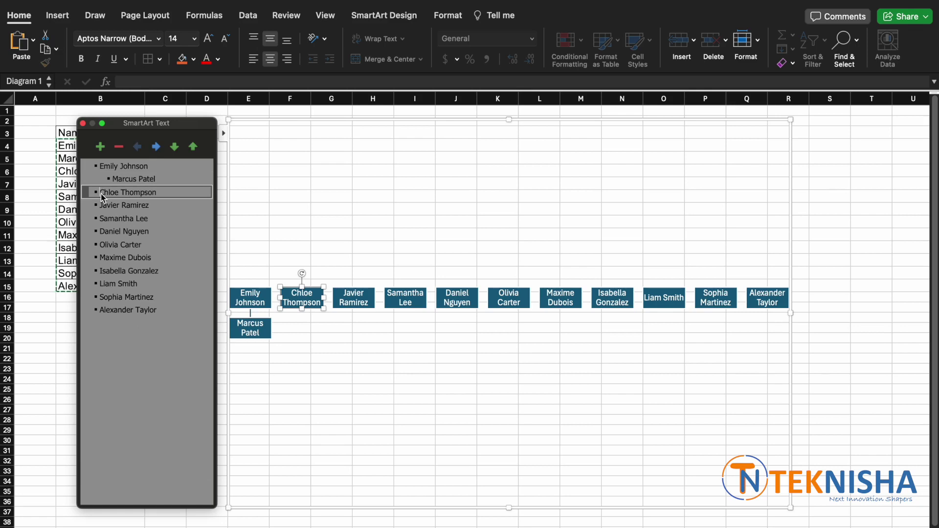
key("Tab")
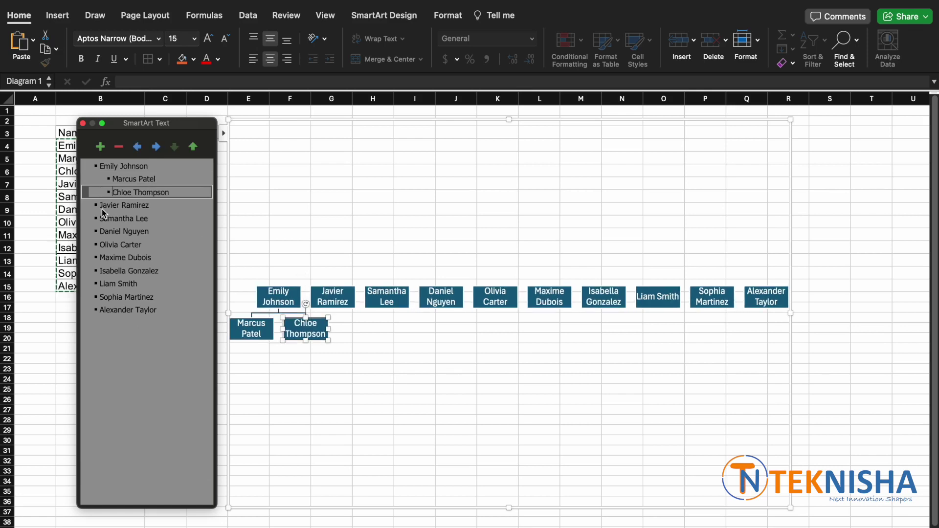
left_click(102, 210)
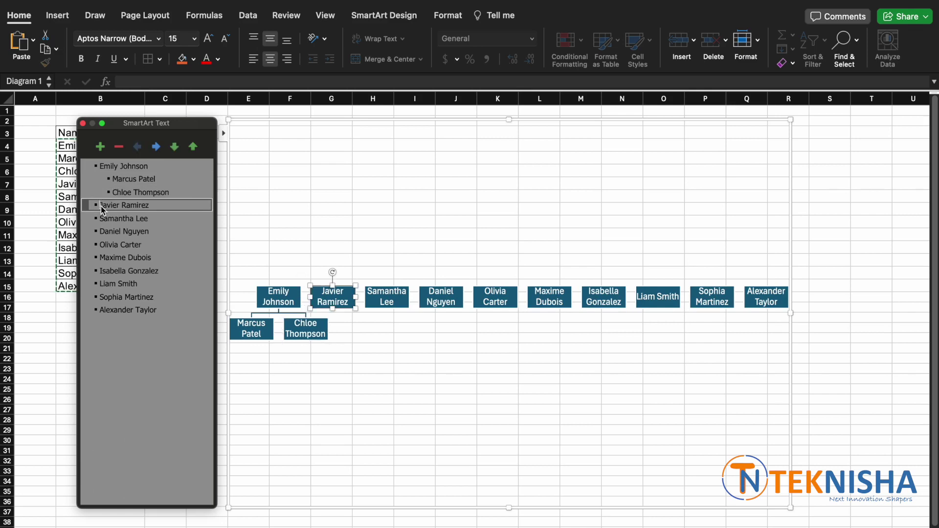
key("Tab")
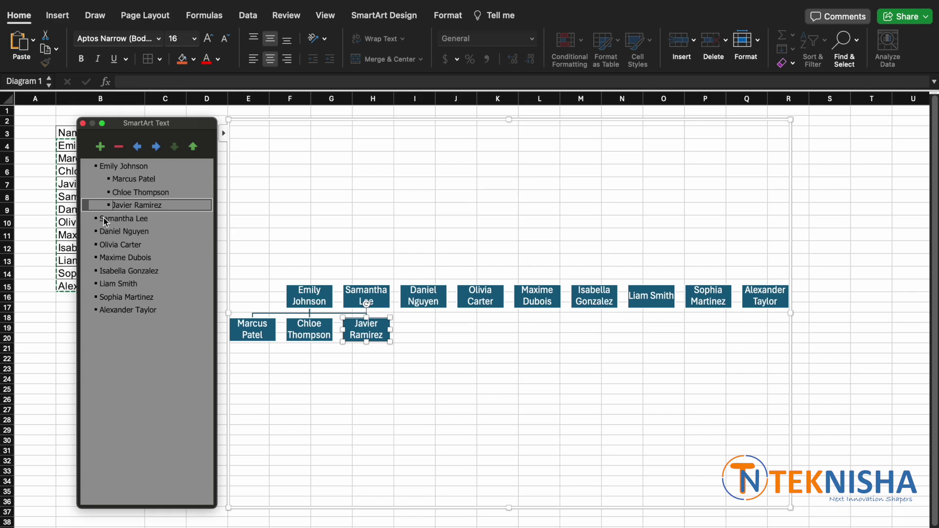
left_click(103, 220)
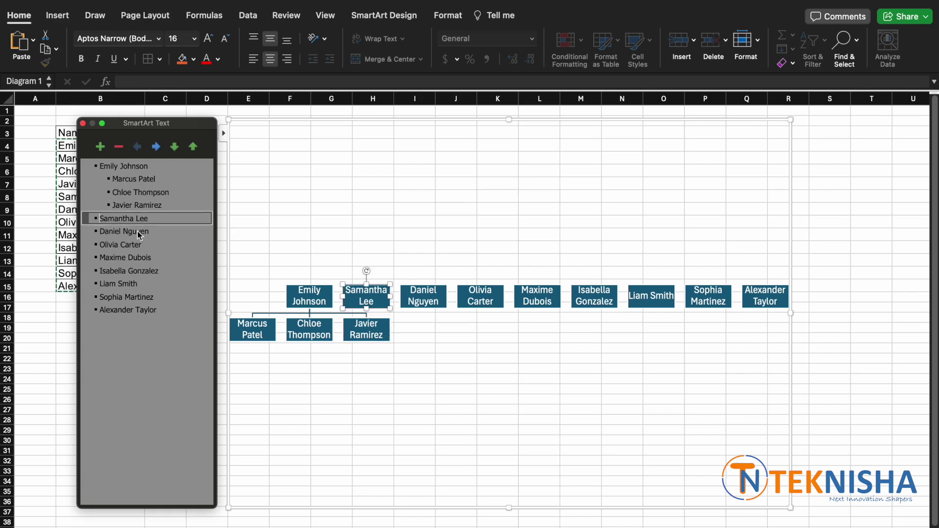
key("Tab")
left_click(102, 233)
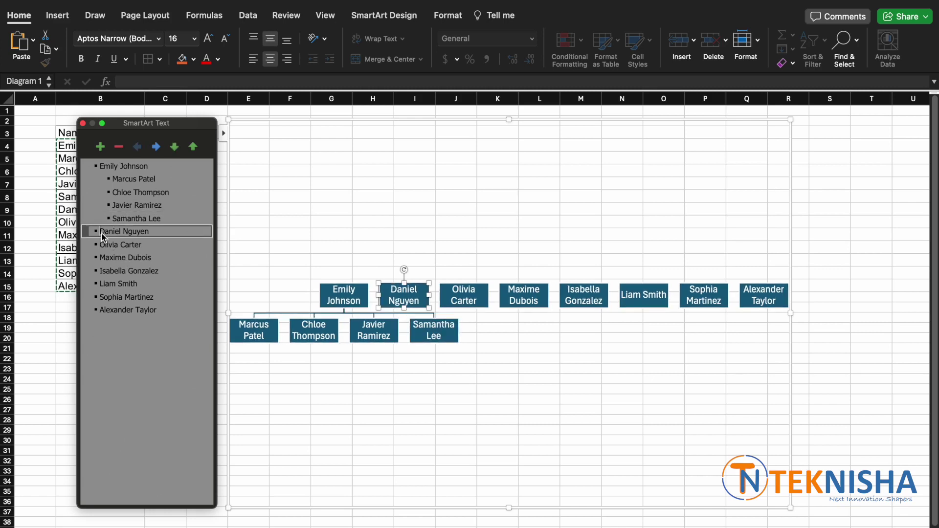
key("Tab")
left_click(100, 245)
key("Tab")
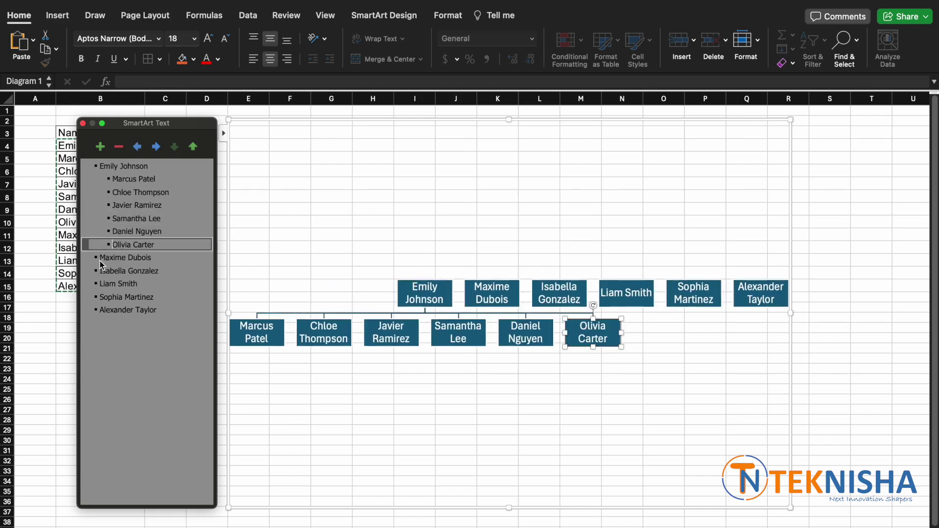
left_click(102, 259)
key("Tab")
left_click(101, 272)
key("Tab")
left_click(101, 286)
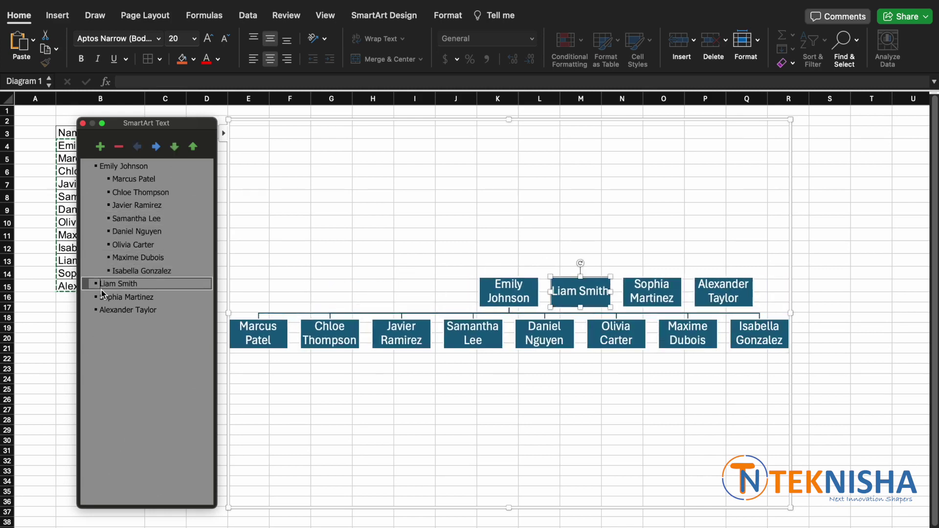
key("Tab")
left_click(102, 300)
key("Tab")
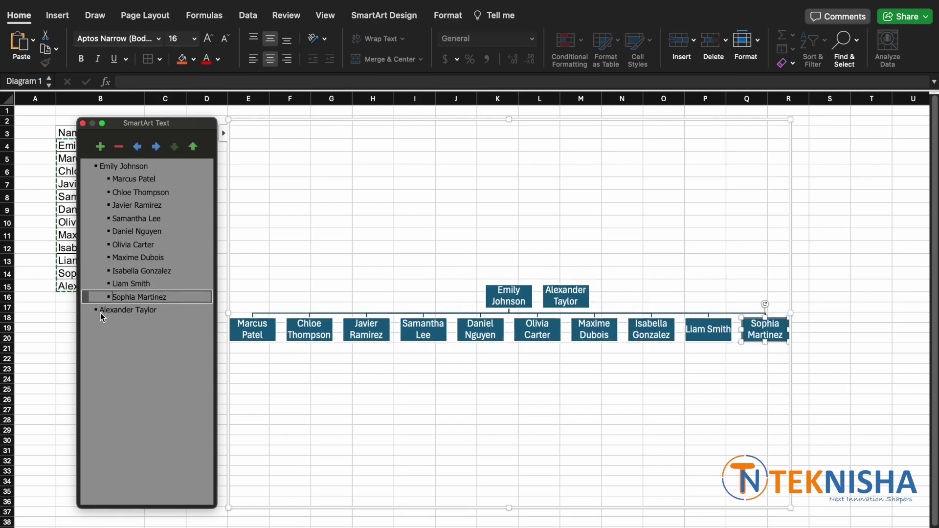
left_click(100, 312)
key("Tab")
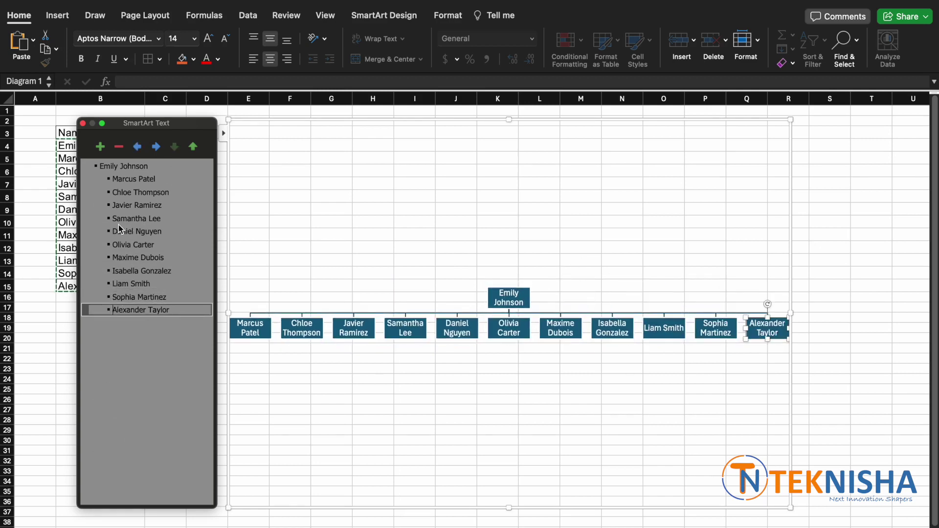
left_click(112, 222)
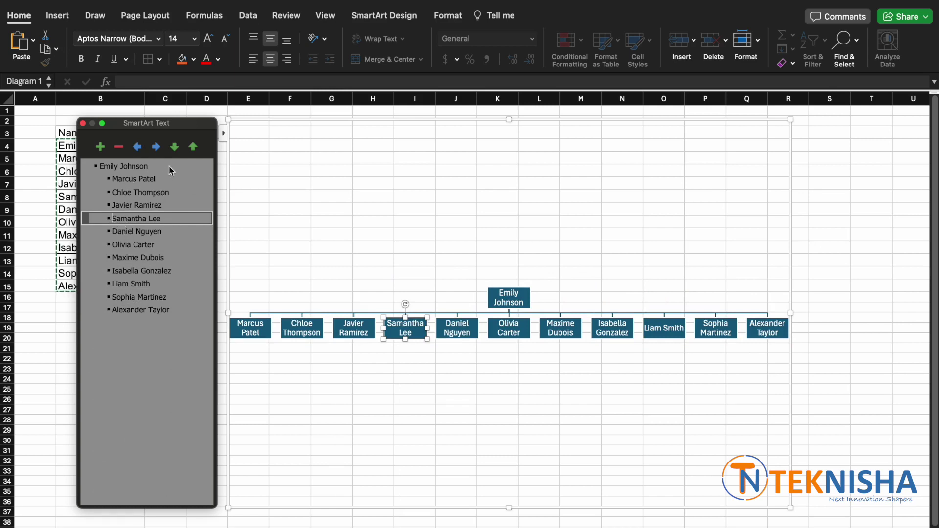
Use Move Up and Demote to nest two entries under one manager, then move another manager up.
left_click(193, 147)
left_click(193, 147)
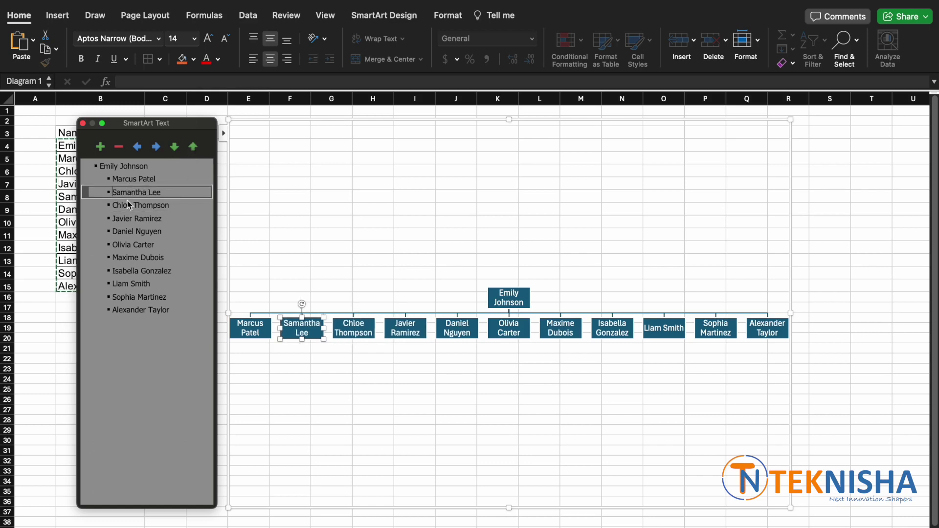
left_click(157, 149)
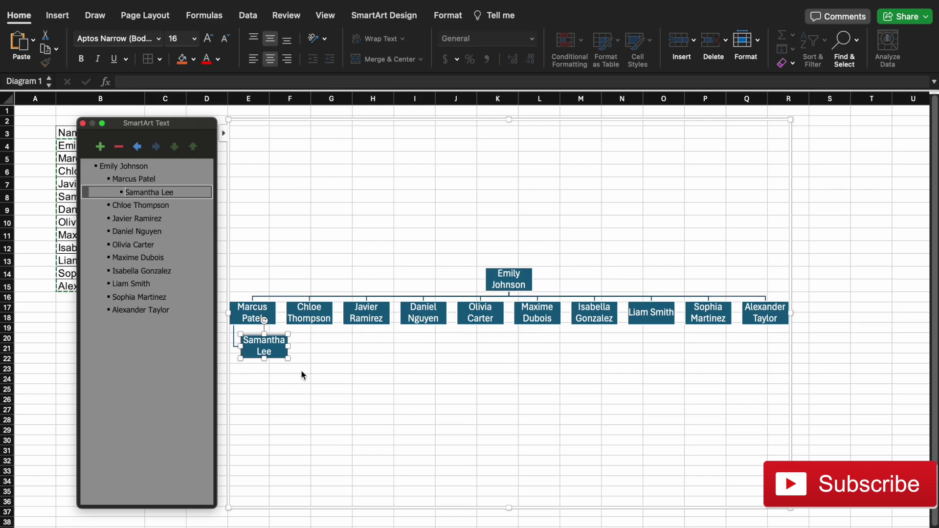
left_click(114, 232)
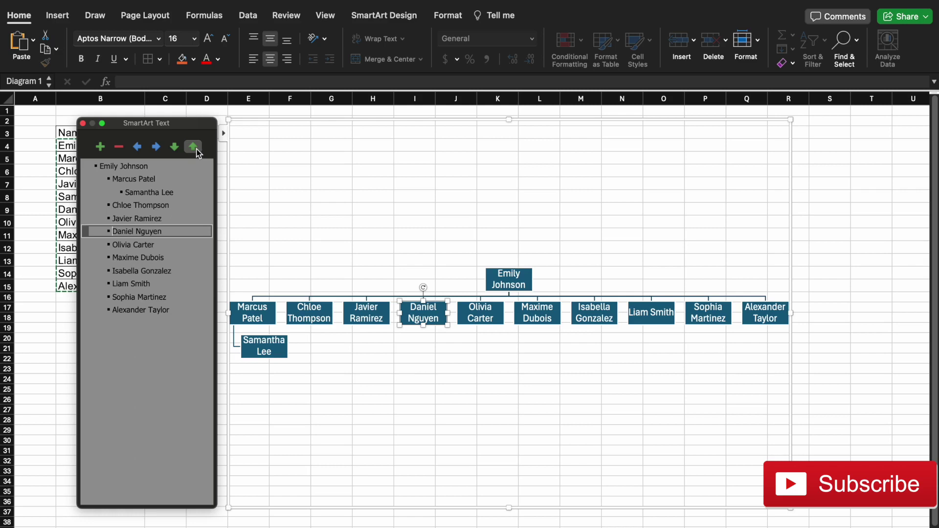
left_click(195, 150)
left_click(196, 151)
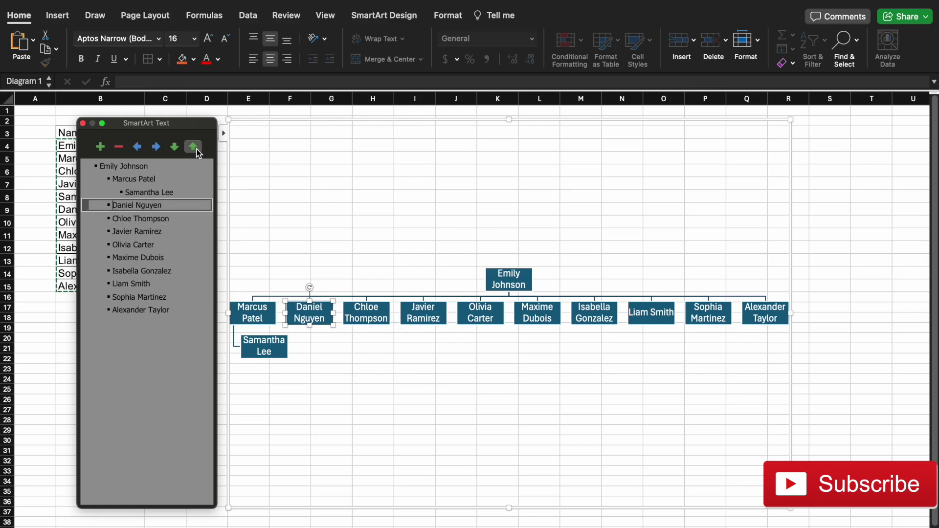
left_click(196, 152)
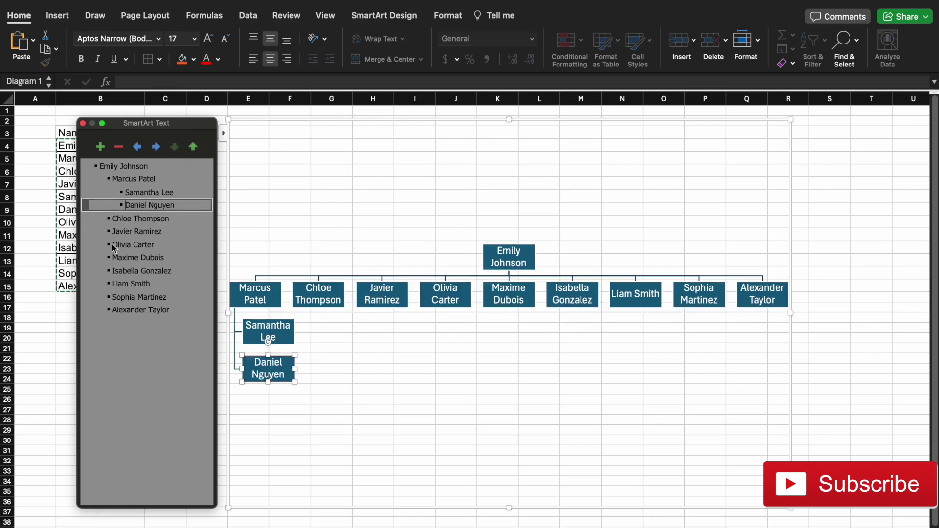
left_click(114, 245)
left_click(193, 150)
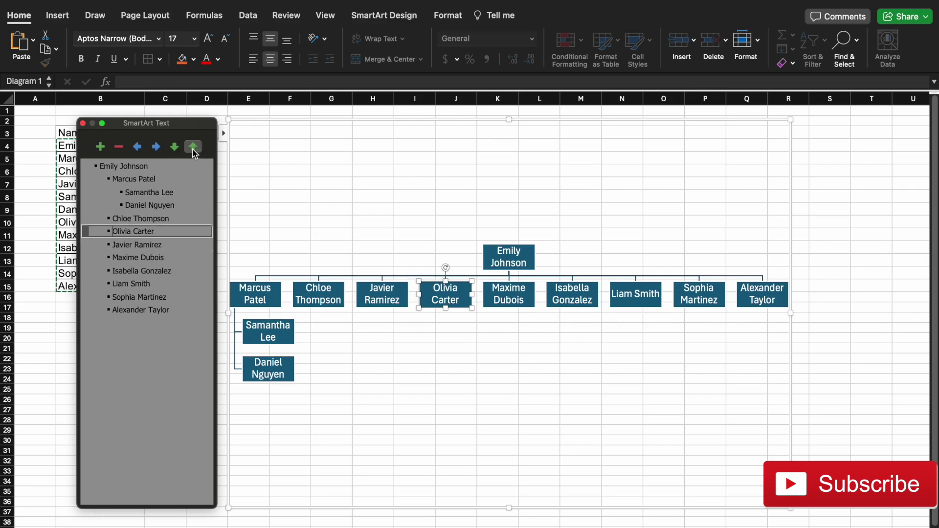
Demote five more entries with Tab to build the chart's third and fourth reporting levels.
left_click(117, 257)
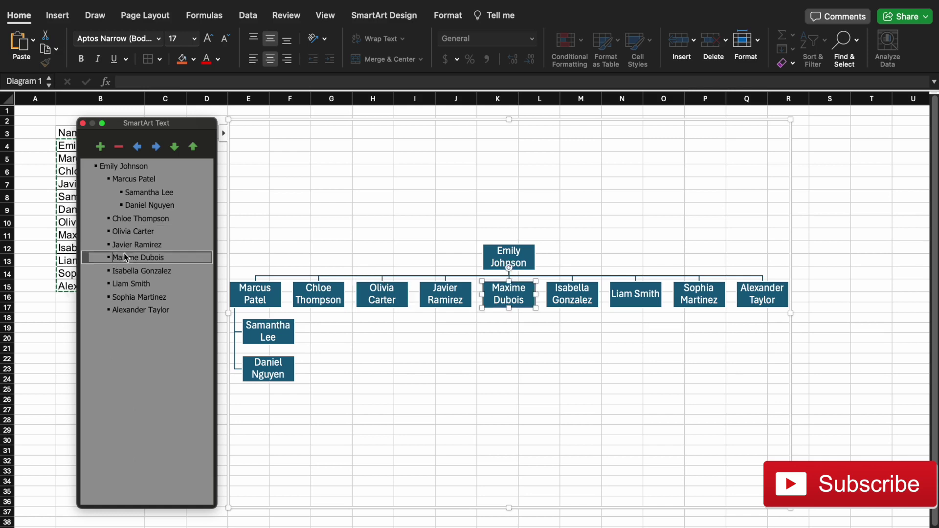
left_click(196, 149)
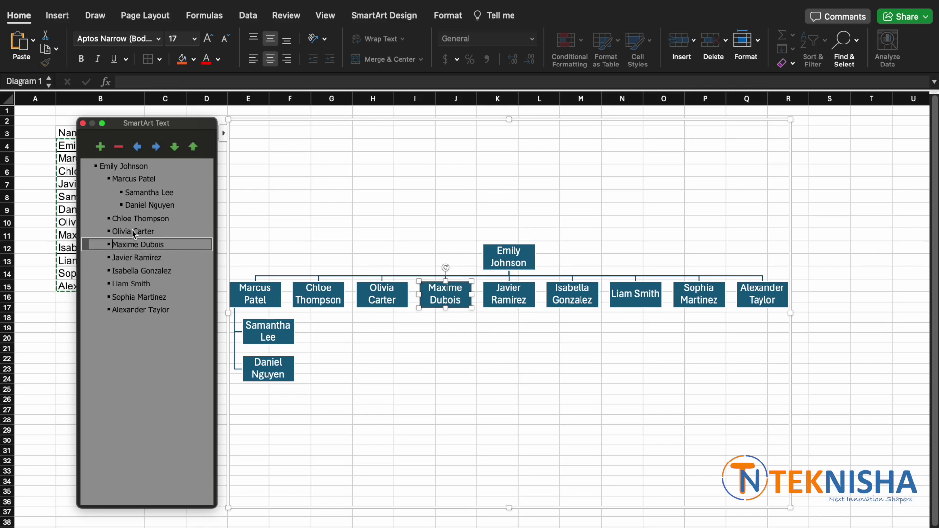
key("Tab")
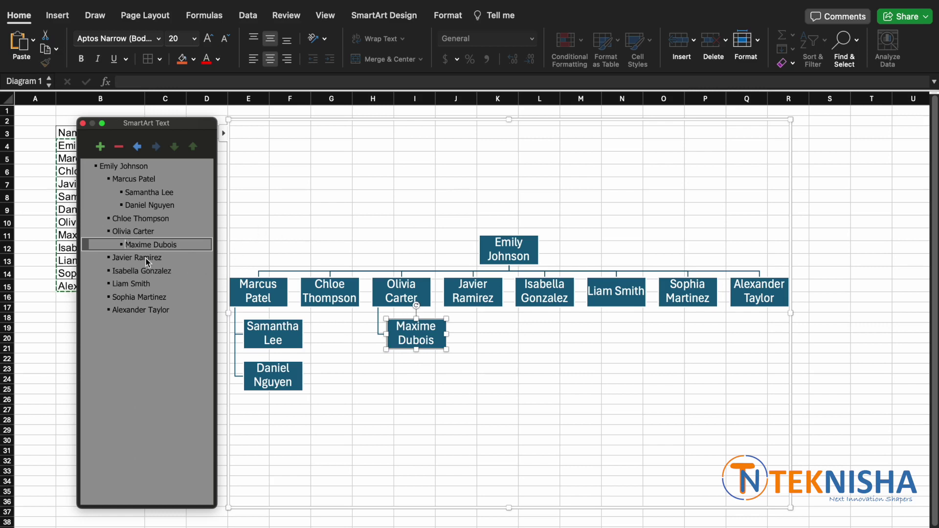
left_click(113, 270)
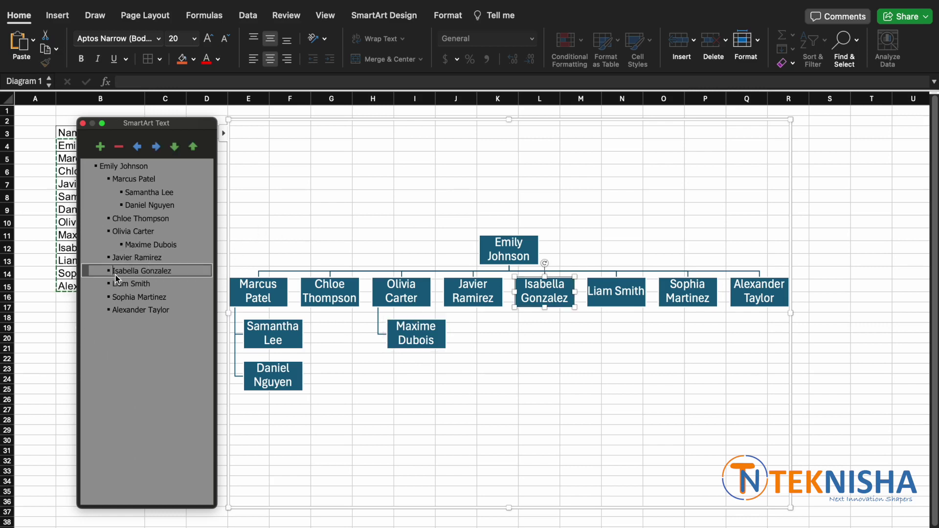
key("Tab")
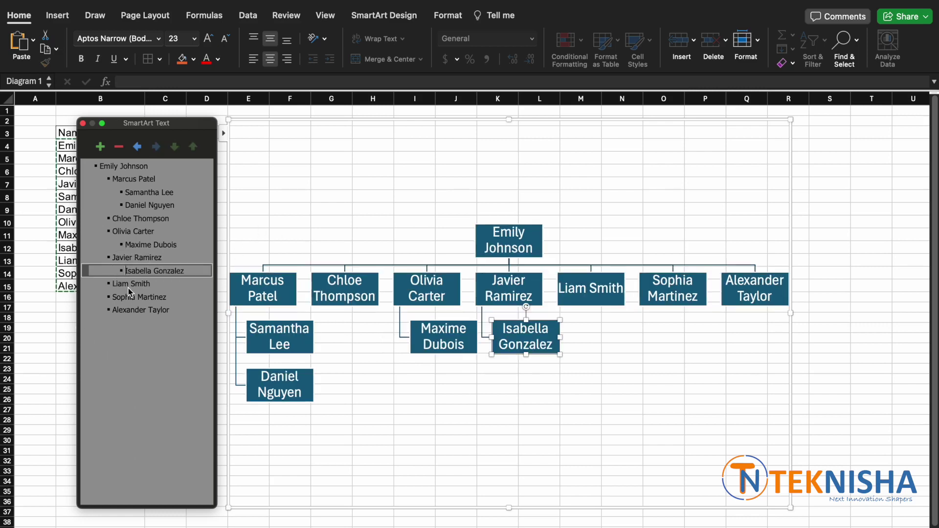
left_click(113, 284)
key("Tab")
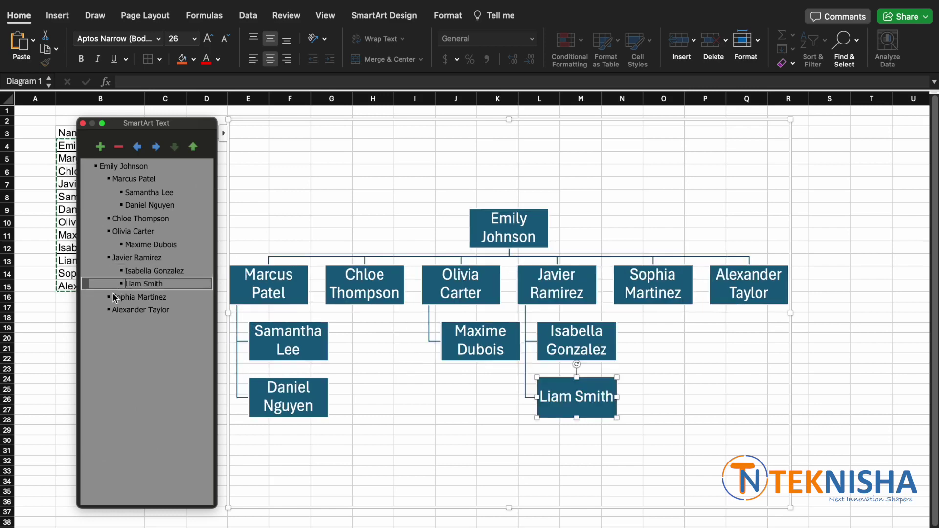
left_click(114, 298)
key("Tab")
key("Tab")
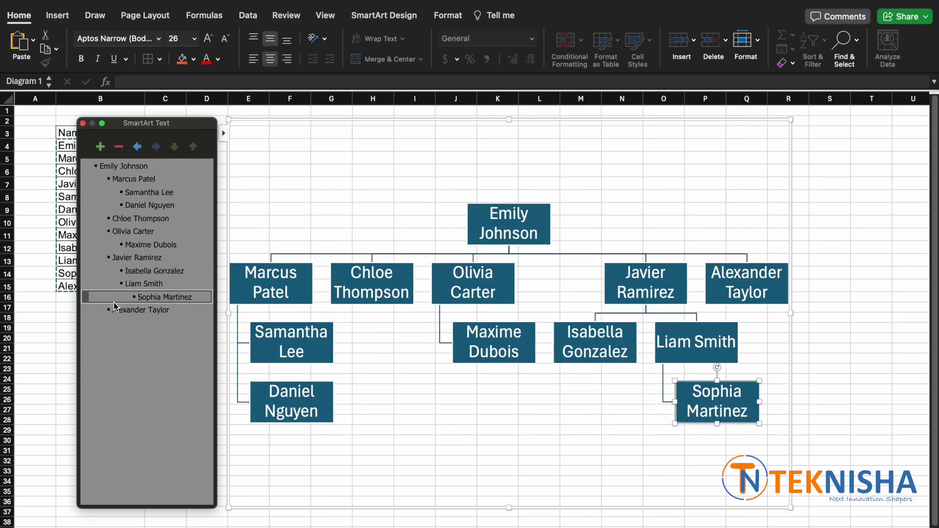
left_click(113, 311)
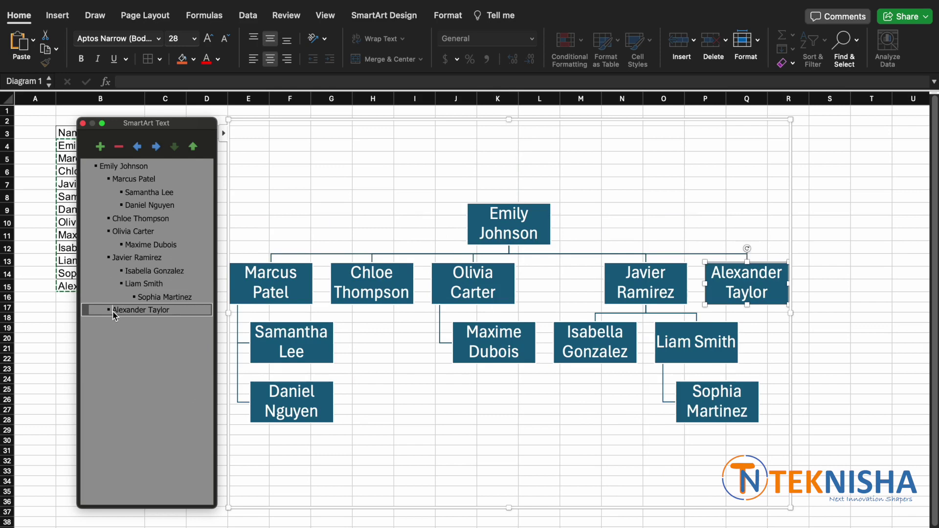
key("Tab")
key("Tab")
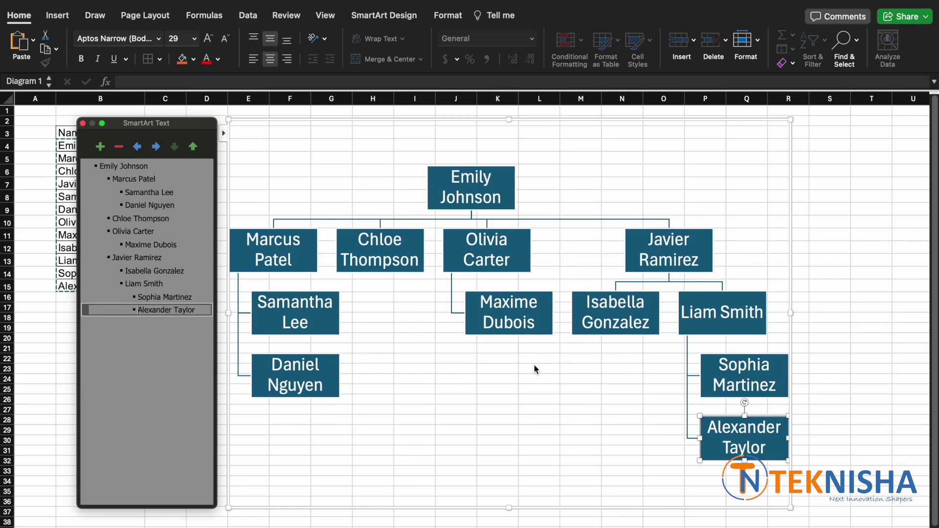
left_click(501, 404)
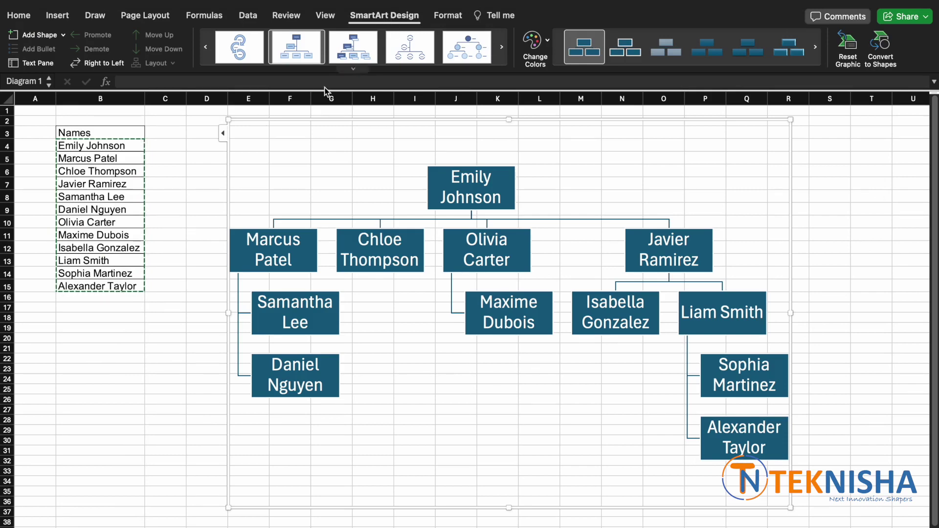
Preview two hierarchy layouts, then apply the Hierarchy layout with layered rectangular boxes.
left_click(396, 53)
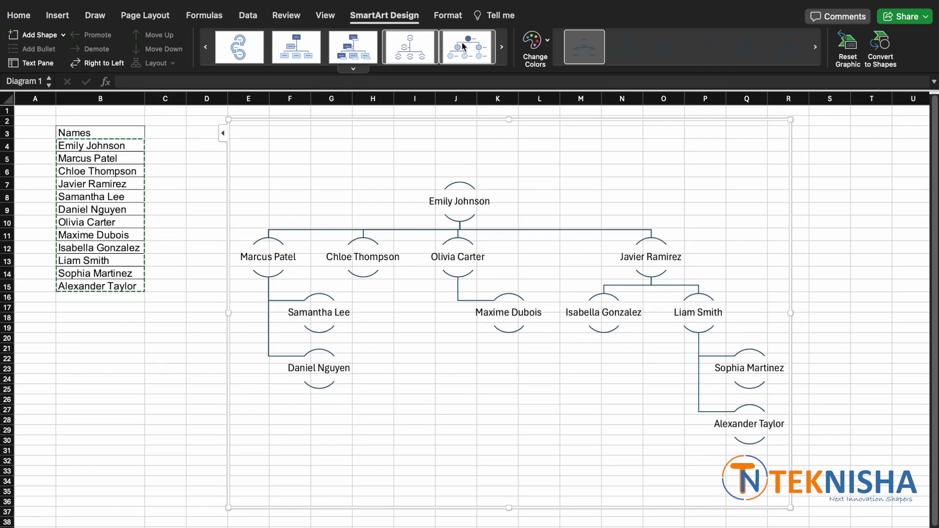
left_click(462, 45)
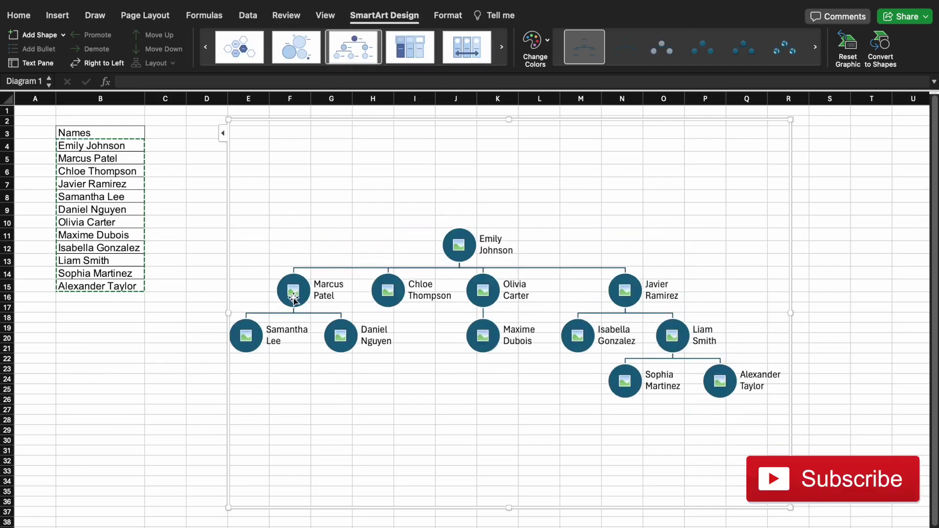
left_click(361, 71)
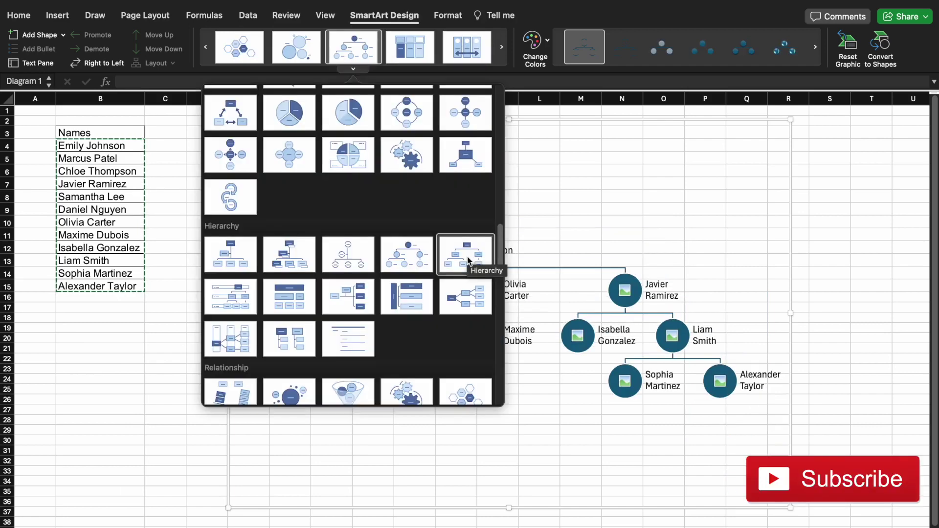
left_click(467, 257)
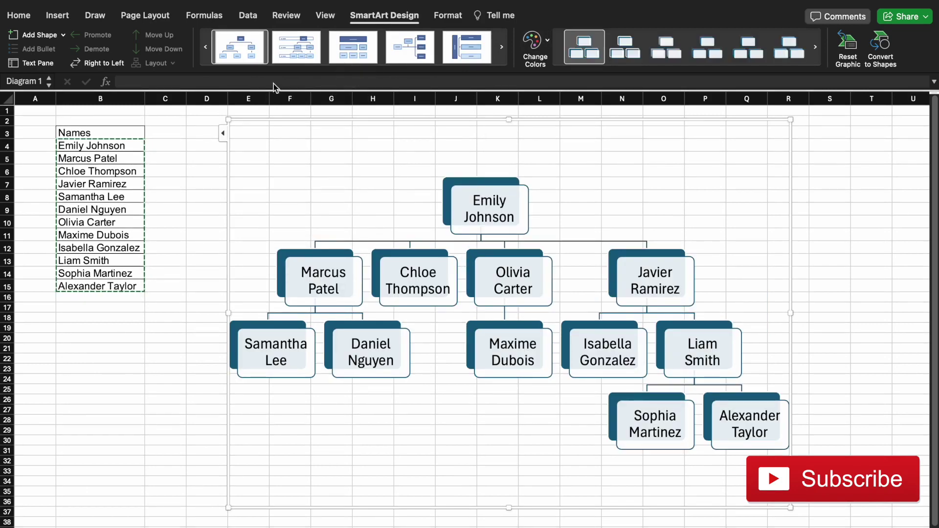
left_click(547, 43)
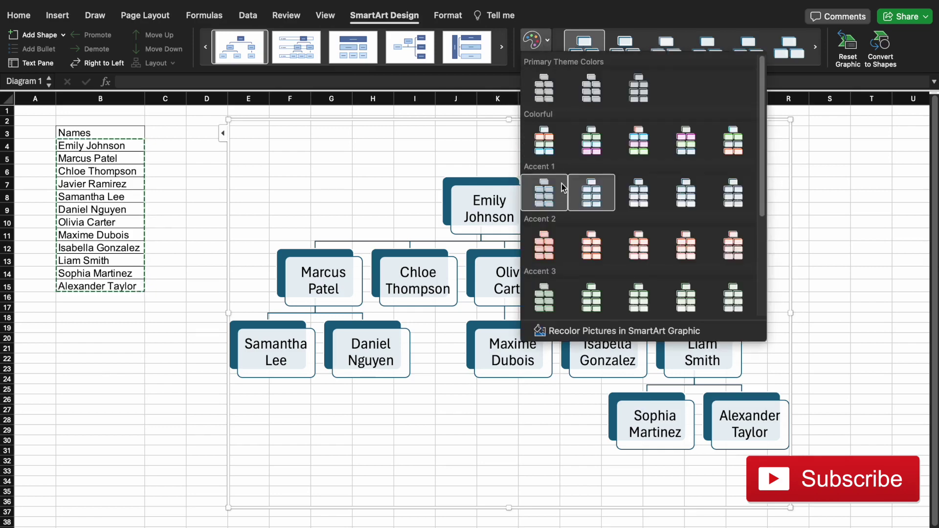
Apply the third Colorful colour scheme so each chart level gets its own colour.
left_click(649, 142)
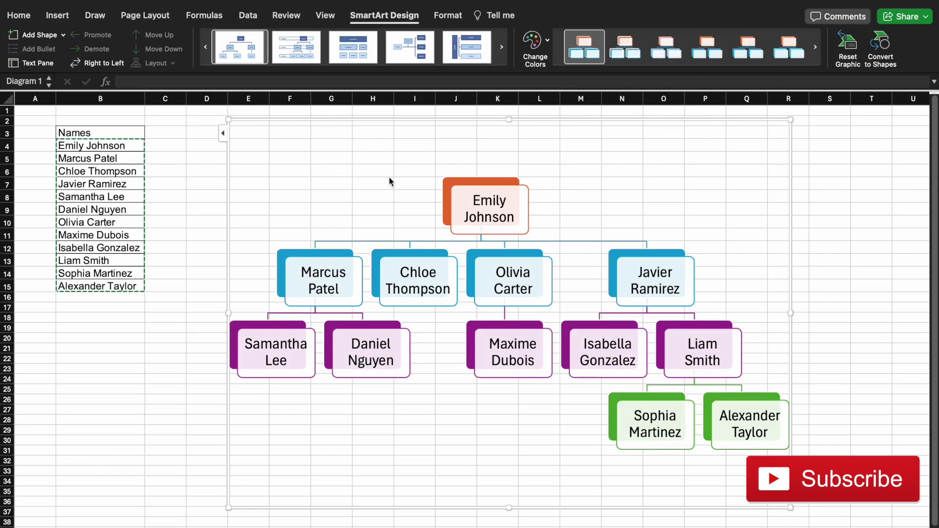
Drag the chart's top-left corner up and left so it spans roughly columns C through T.
left_click_drag(229, 119, 160, 111)
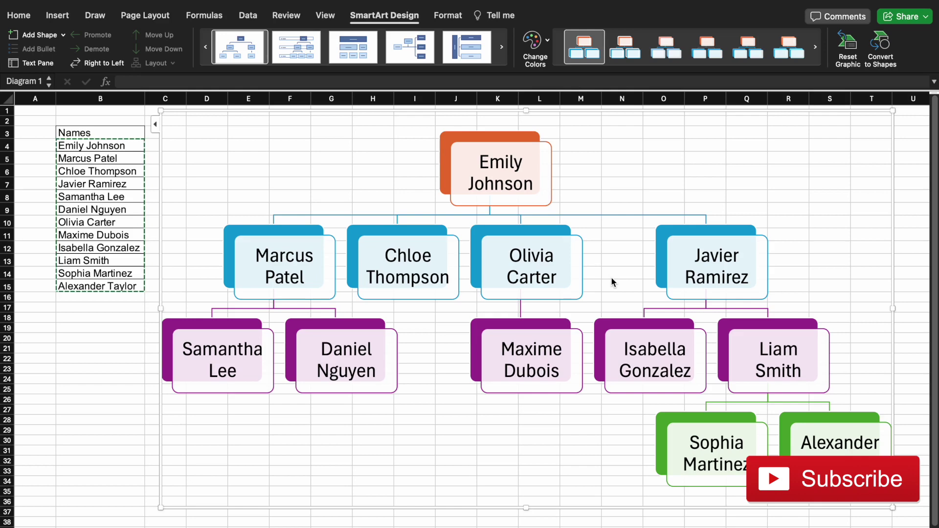